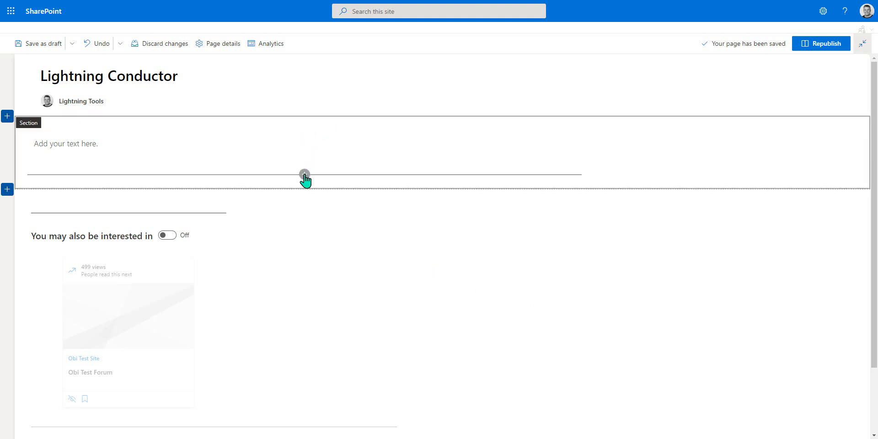
Add a Lightning Conductor web part below the text placeholder in the page's first section
click(304, 174)
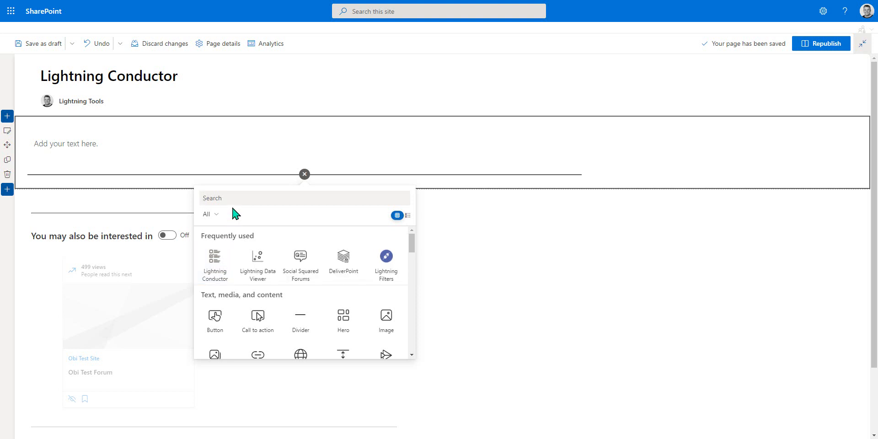
text(light)
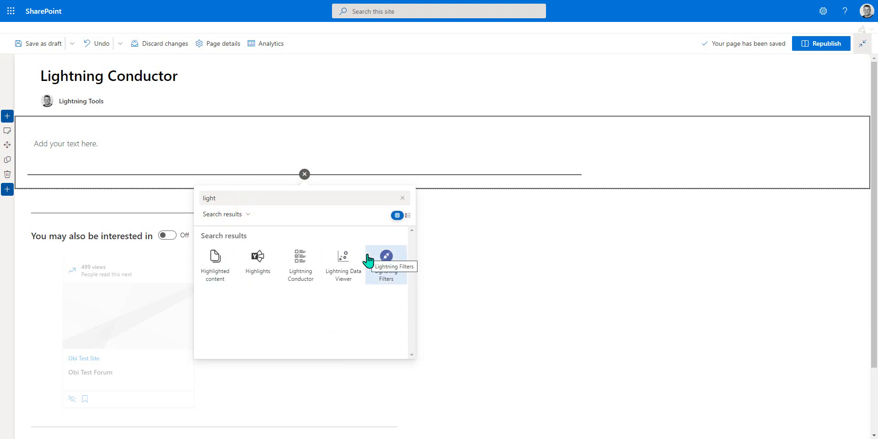
click(300, 278)
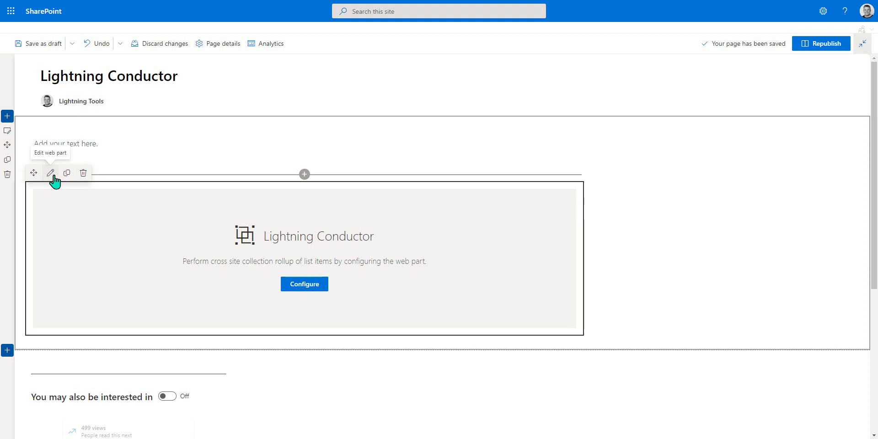
Configure the web part's Default view to show Documents, refined to All Documents
click(294, 287)
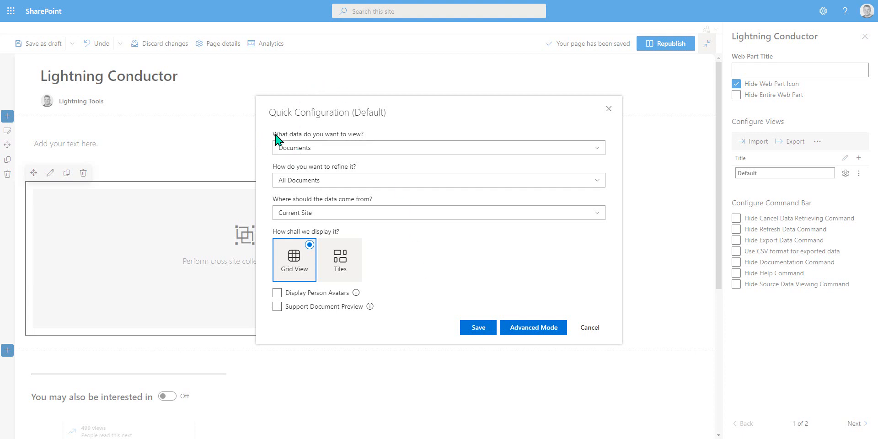
click(340, 151)
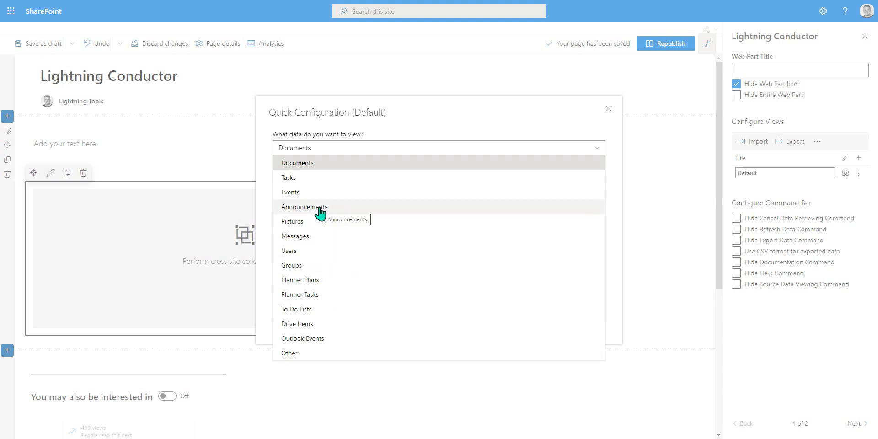
click(306, 166)
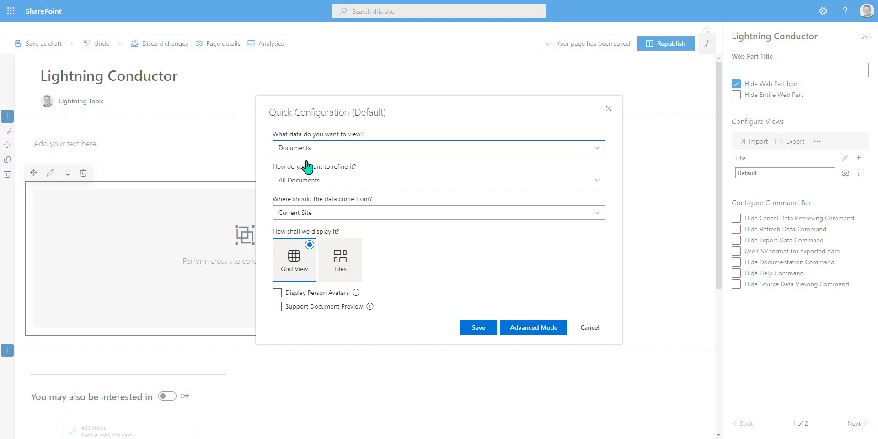
click(350, 182)
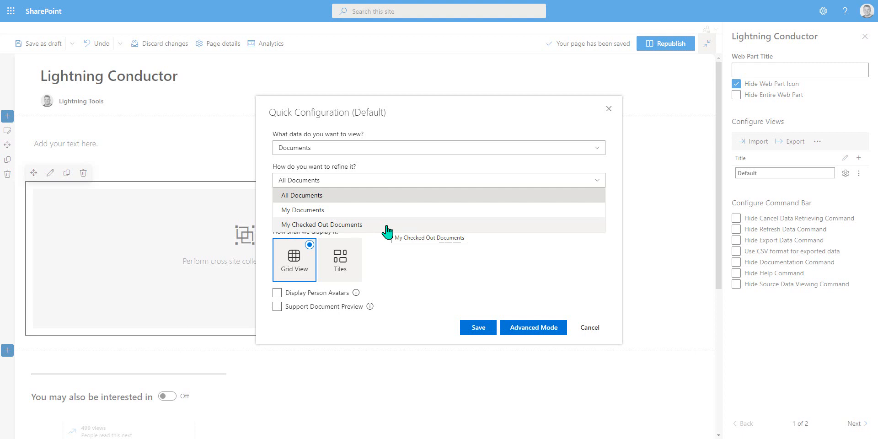
click(364, 197)
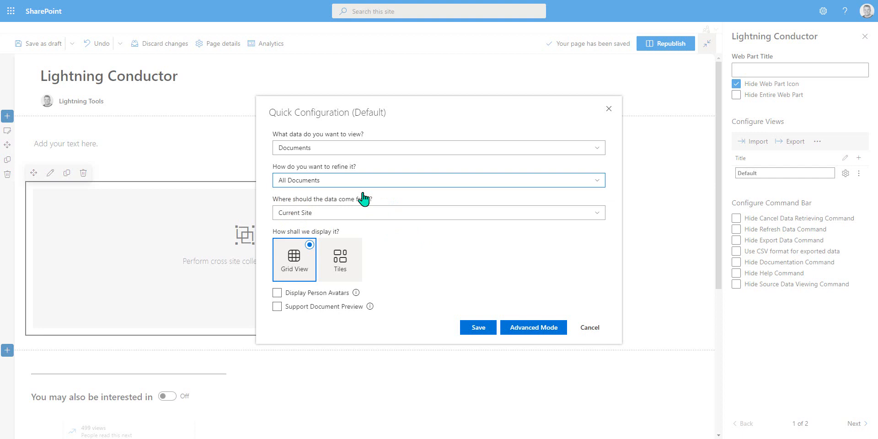
Source the Default view from Current Site and Associated Sites, enable Display Person Avatars, and save the configuration
click(386, 218)
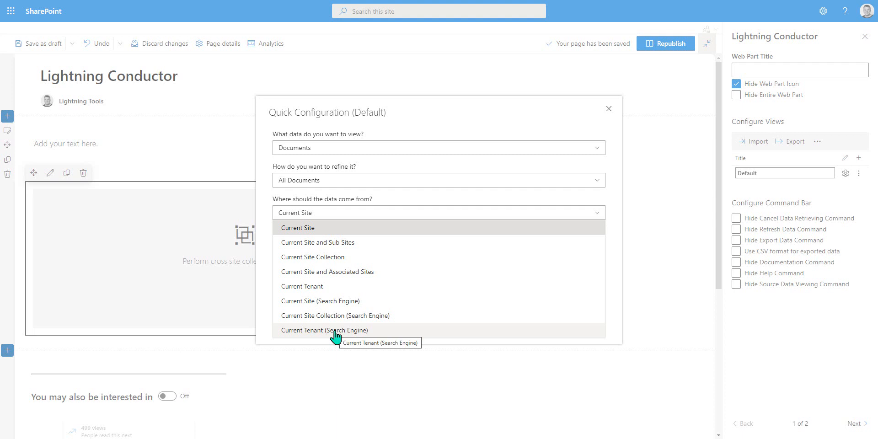
click(323, 272)
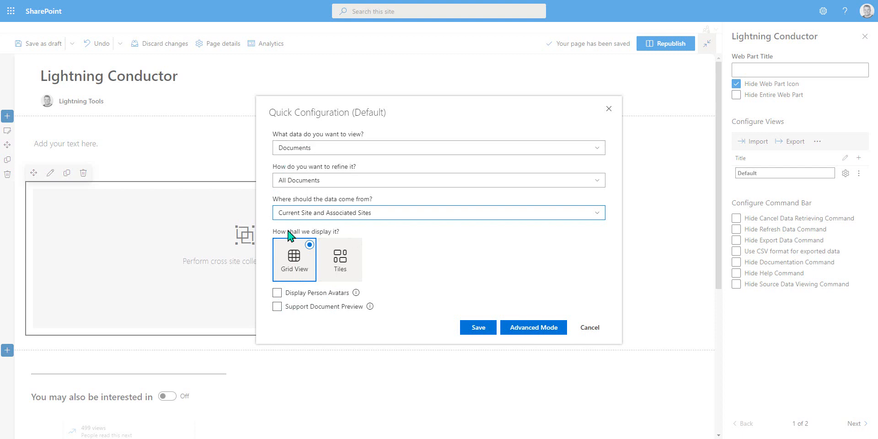
click(277, 293)
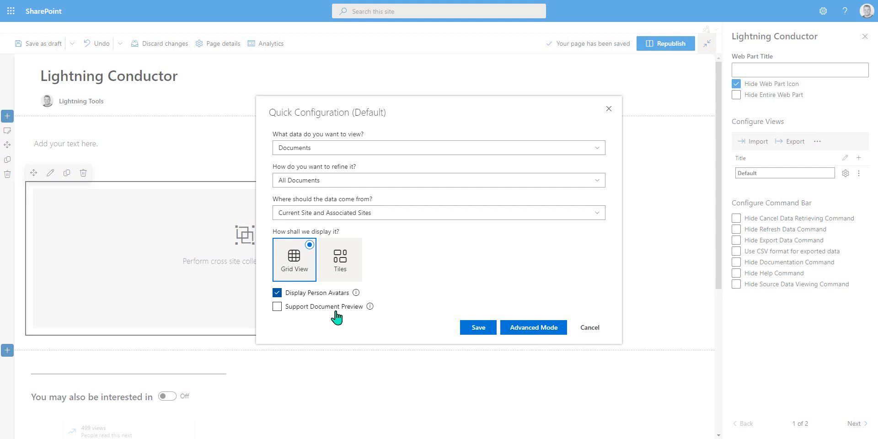
click(474, 331)
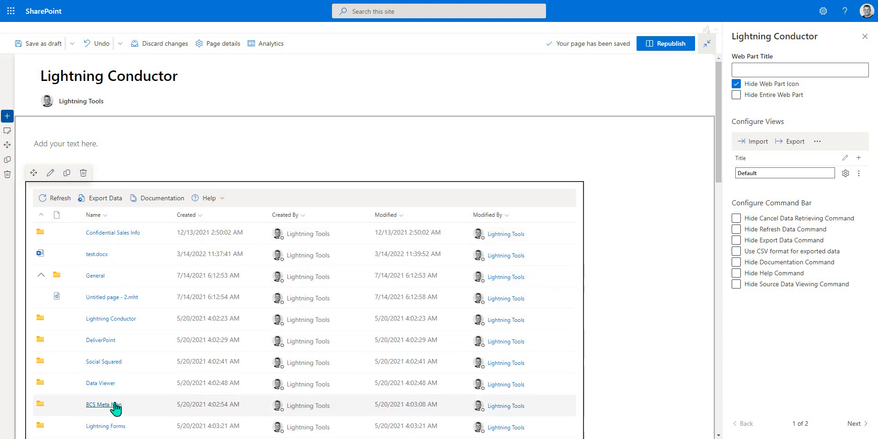
Collapse the General folder in the document grid and examine the column settings available for the Modified column
click(41, 276)
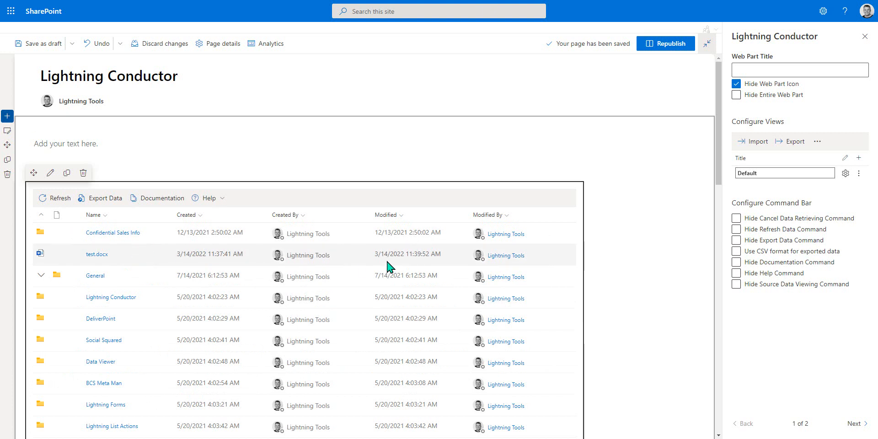
scroll(388, 266, down, 3)
scroll(388, 267, up, 3)
click(399, 216)
mouse_move(418, 292)
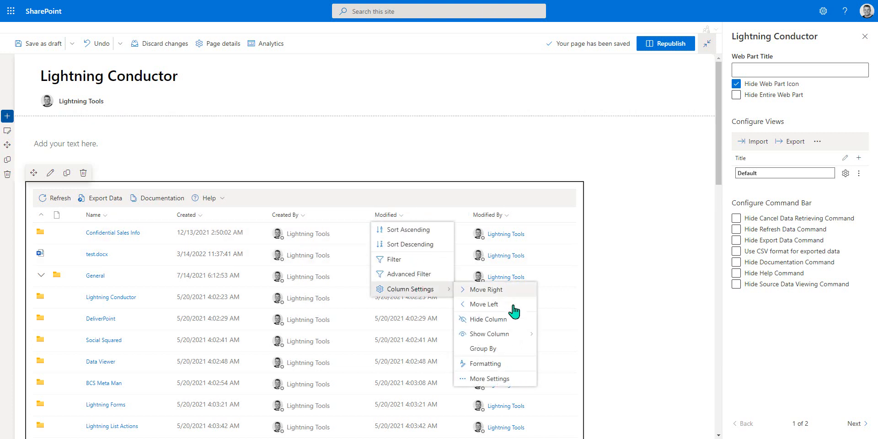
mouse_move(522, 335)
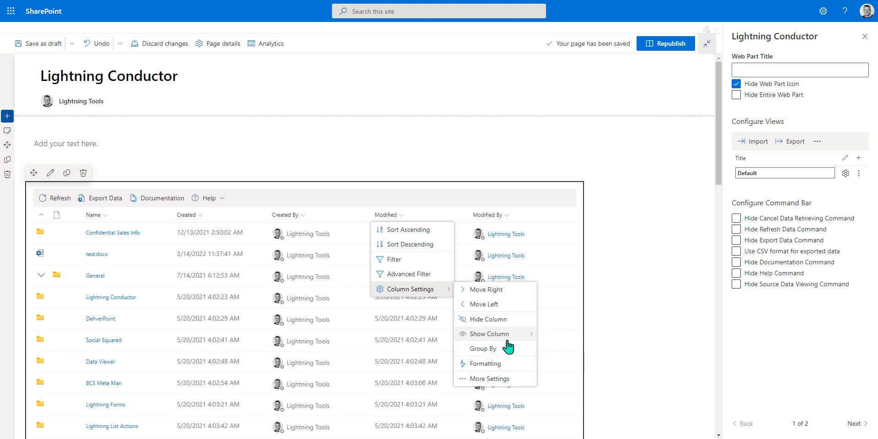
Rename the Default view as Hub Site Documents and add a second view named Tasks
double_click(761, 173)
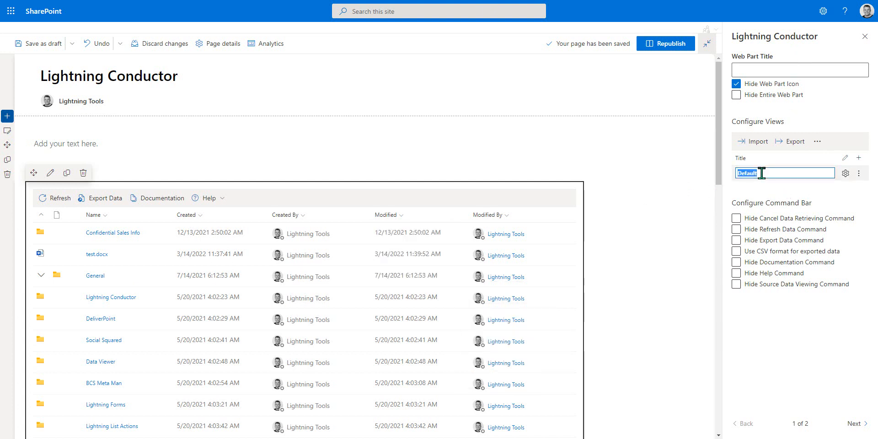
text(Hub Site Documents)
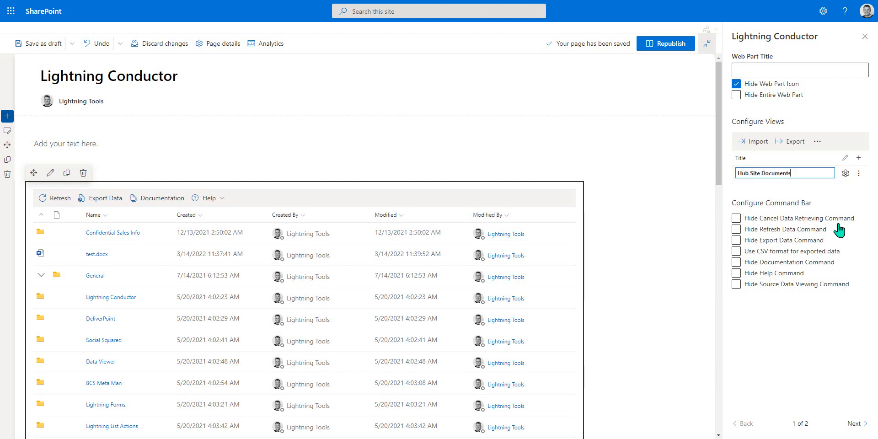
click(860, 158)
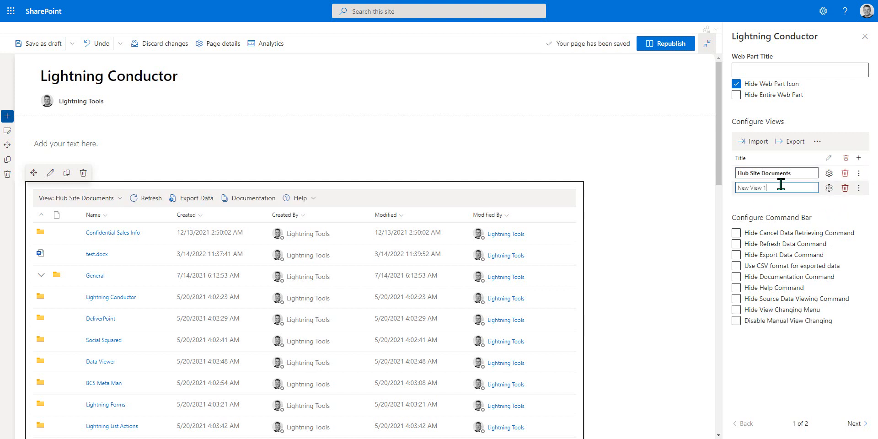
triple_click(781, 184)
text(Tasks)
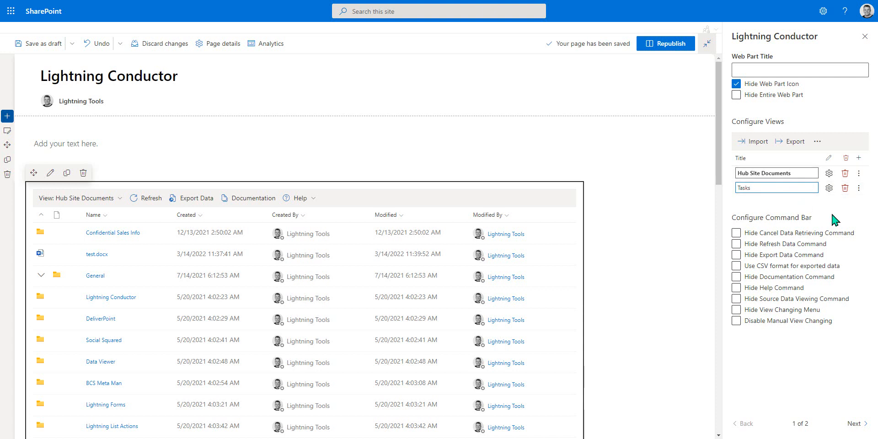
Configure the Tasks view to show Tasks data, refined to All Tasks
click(829, 188)
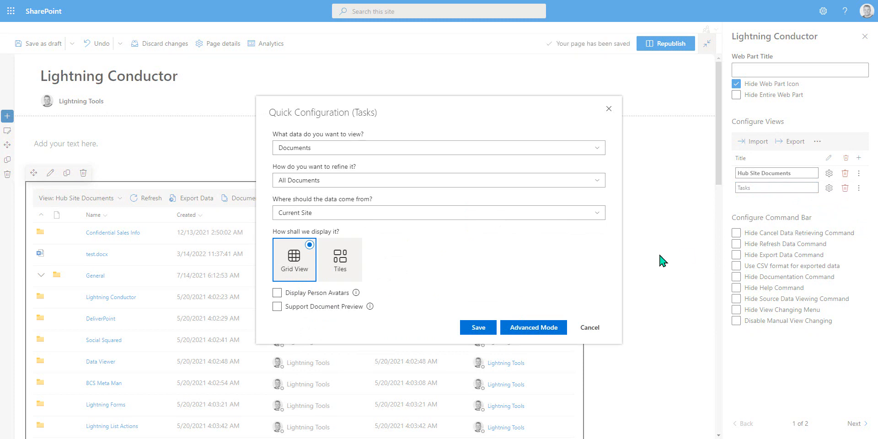
click(437, 156)
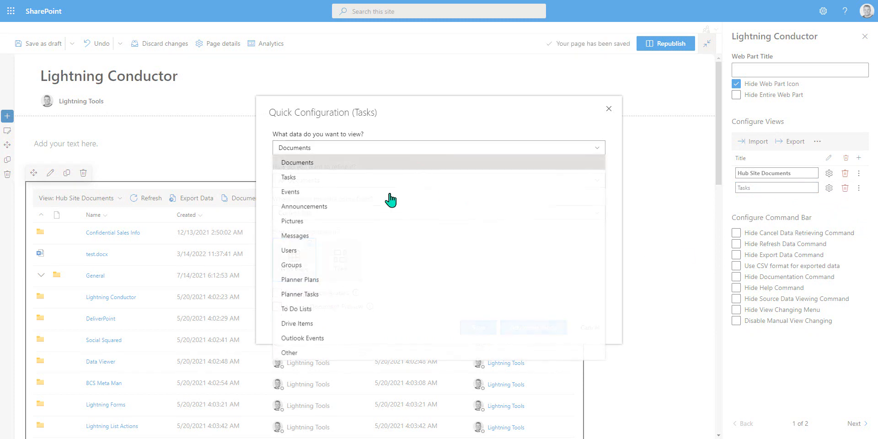
click(316, 177)
click(297, 188)
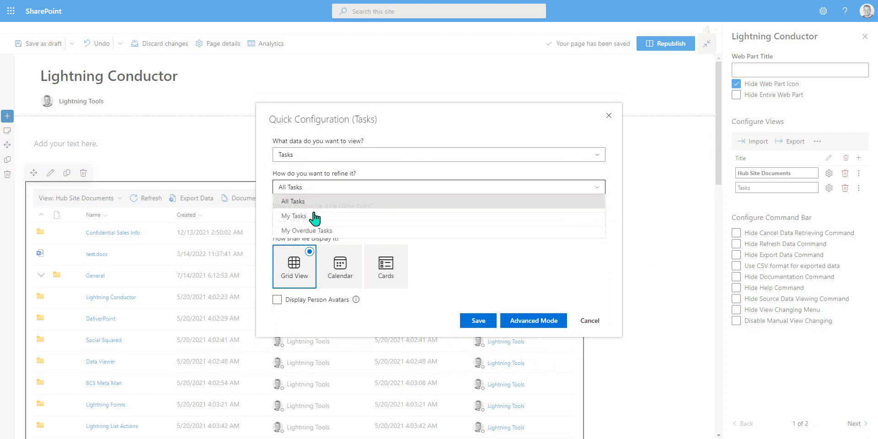
click(309, 200)
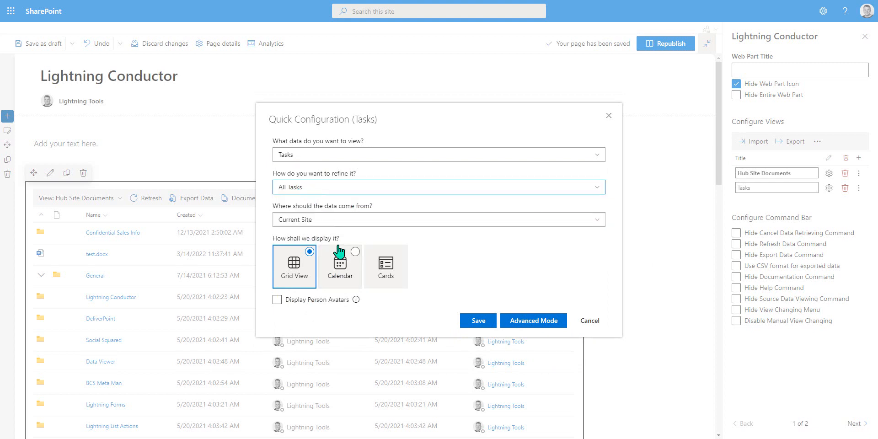
Source the Tasks view from Current Site and Associated Sites, enable Display Person Avatars, and save the configuration
click(339, 219)
click(337, 280)
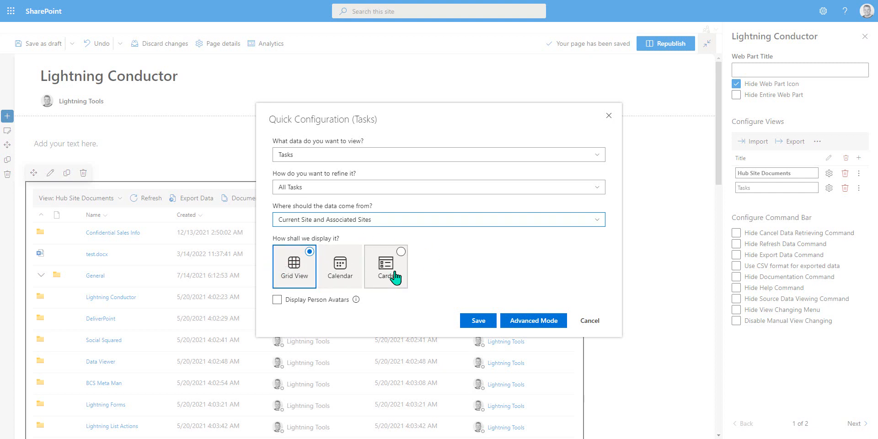
click(277, 300)
click(484, 322)
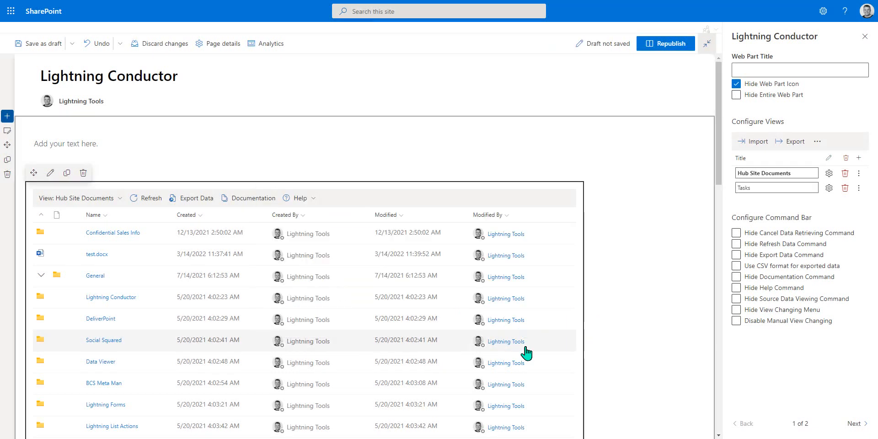
Check the web part's view switcher and the additional options offered for the Tasks view
click(121, 199)
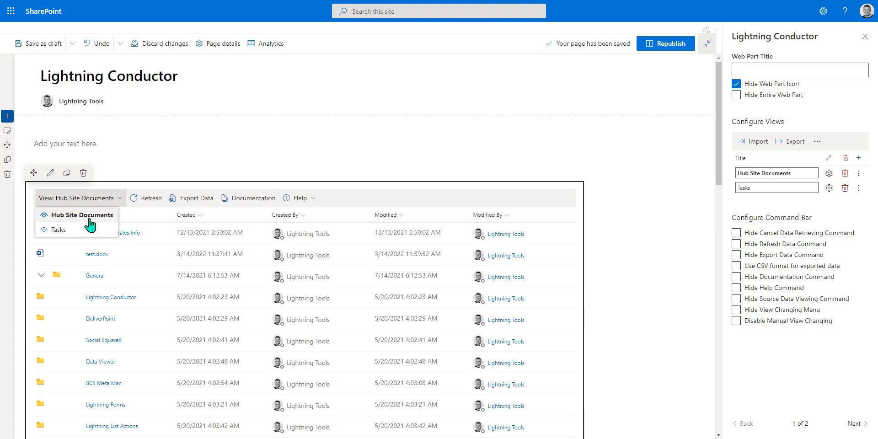
click(859, 188)
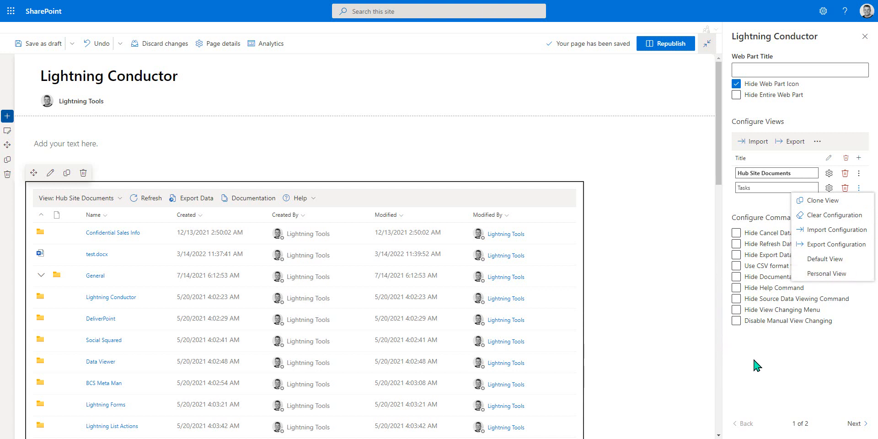
click(783, 366)
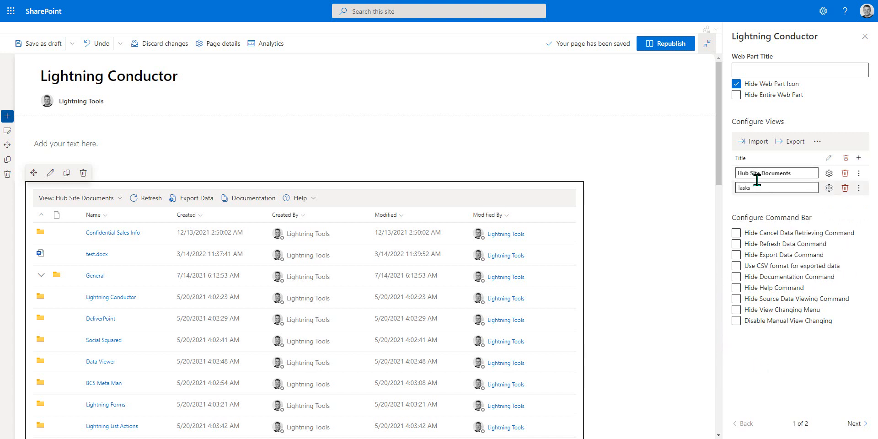
Add a third view named Planner to the web part
click(859, 158)
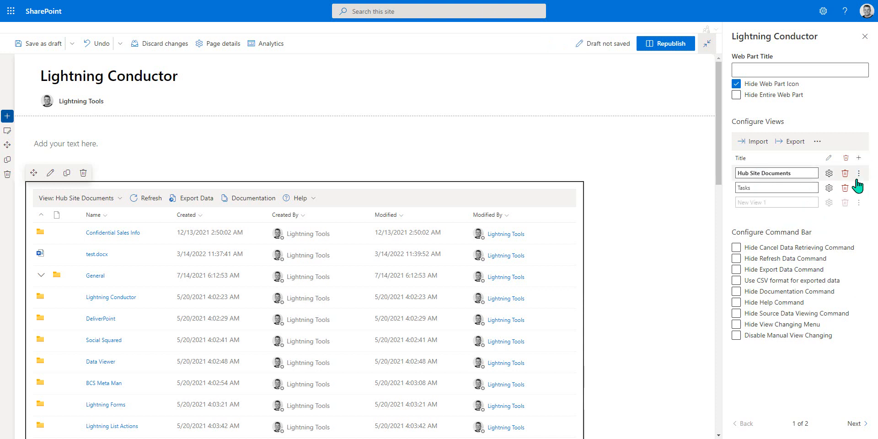
triple_click(786, 202)
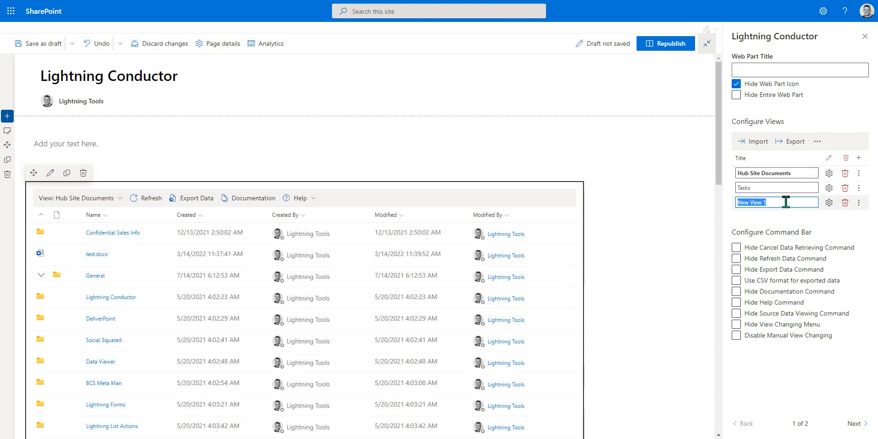
text(Planner)
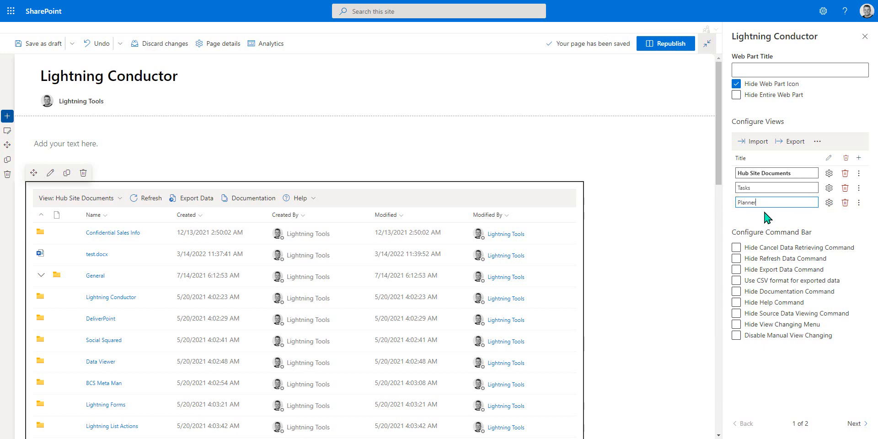
Configure the Planner view to show Planner Plans data, refined to All Planner Plans
click(833, 206)
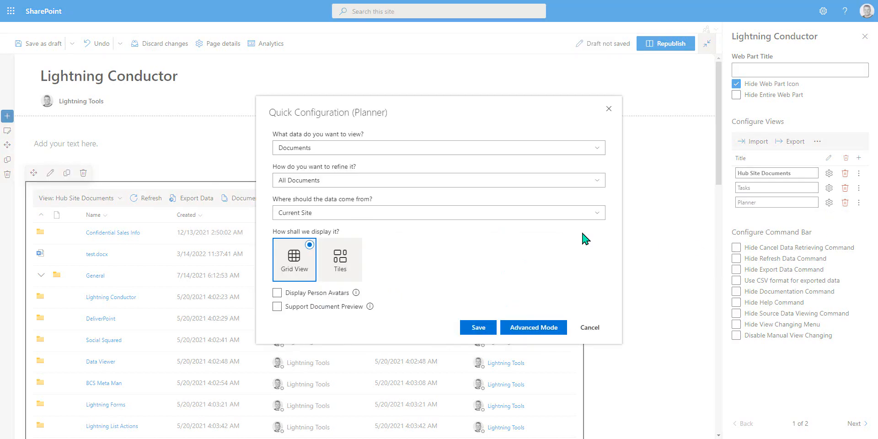
click(305, 153)
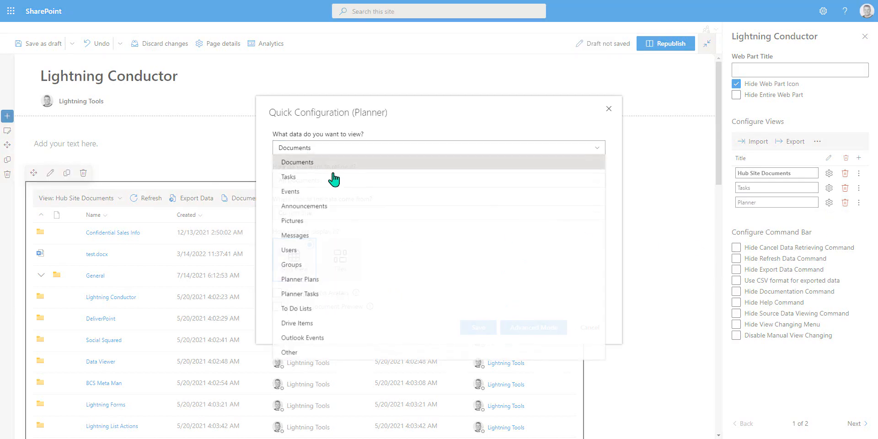
click(348, 282)
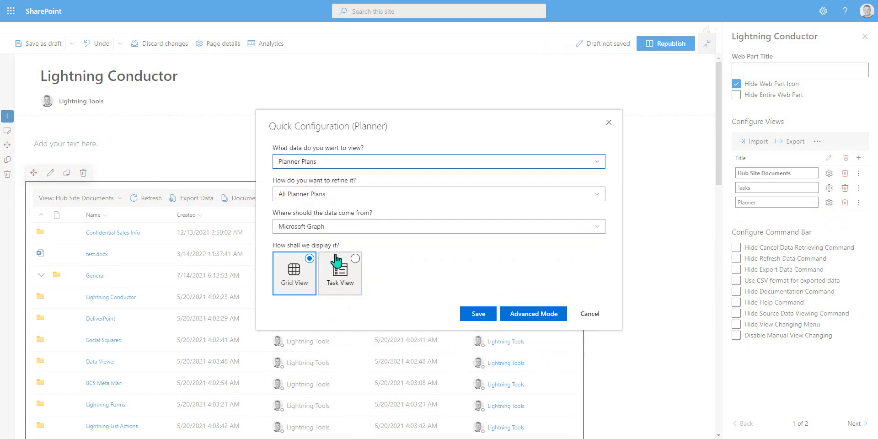
click(319, 200)
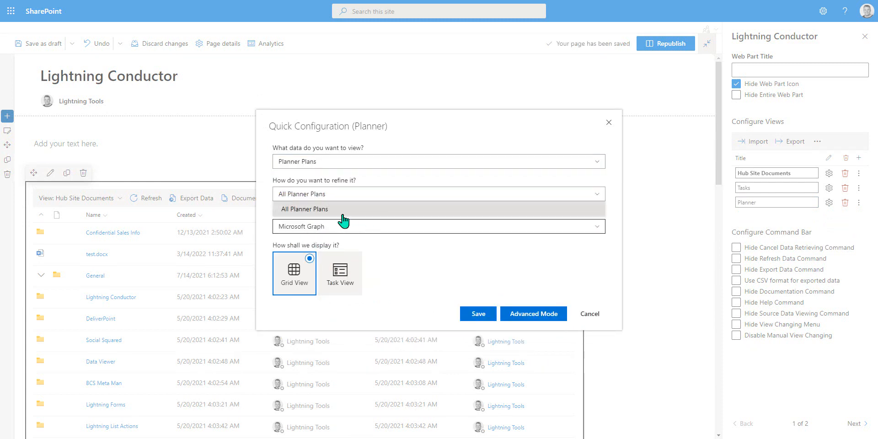
click(319, 209)
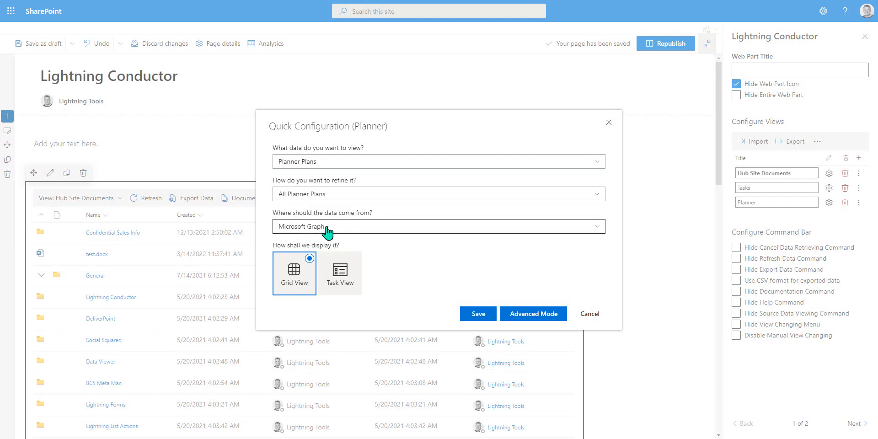
Source the Planner view from Microsoft Graph, display it as Task View, and save the configuration
click(327, 229)
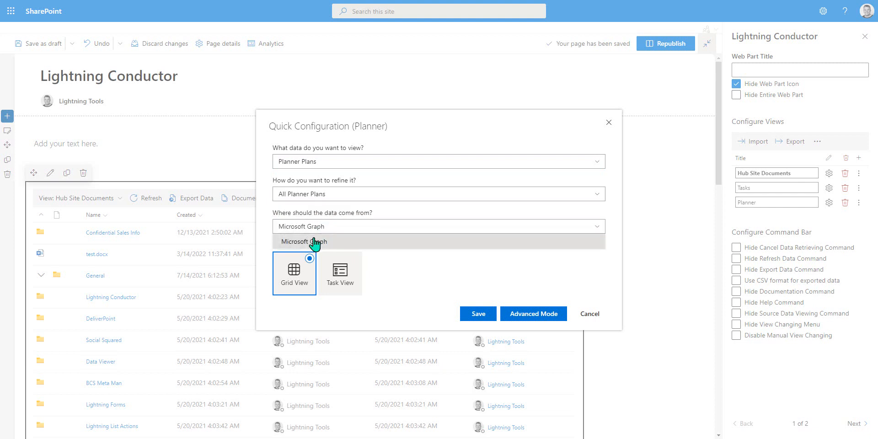
click(318, 242)
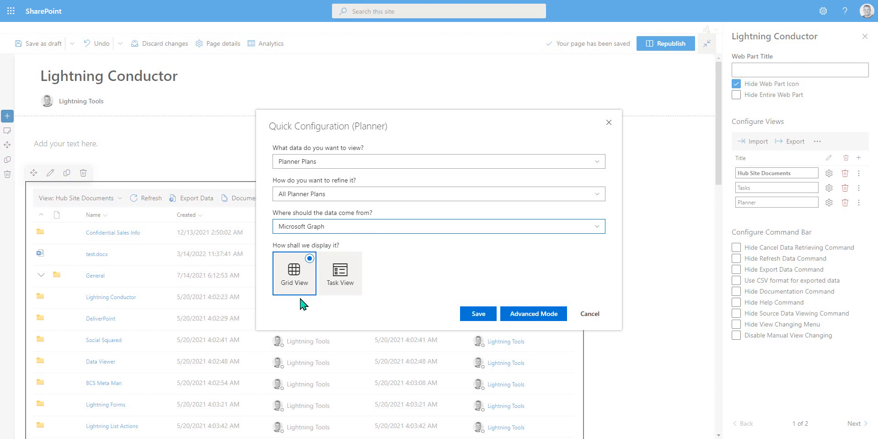
click(342, 283)
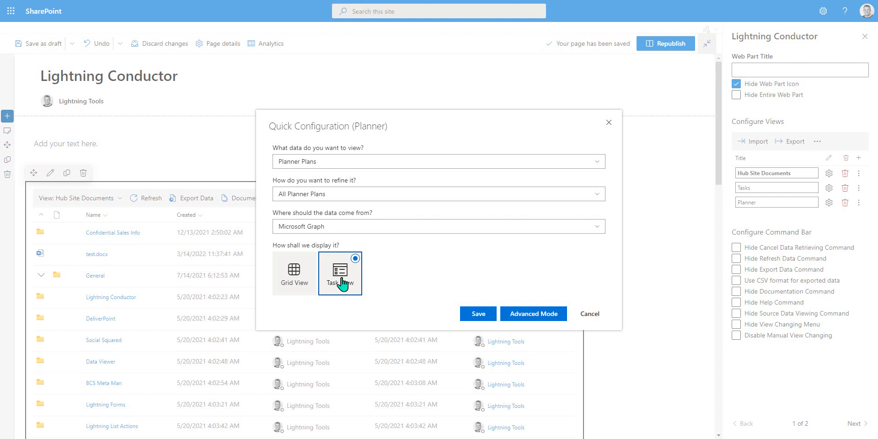
click(466, 318)
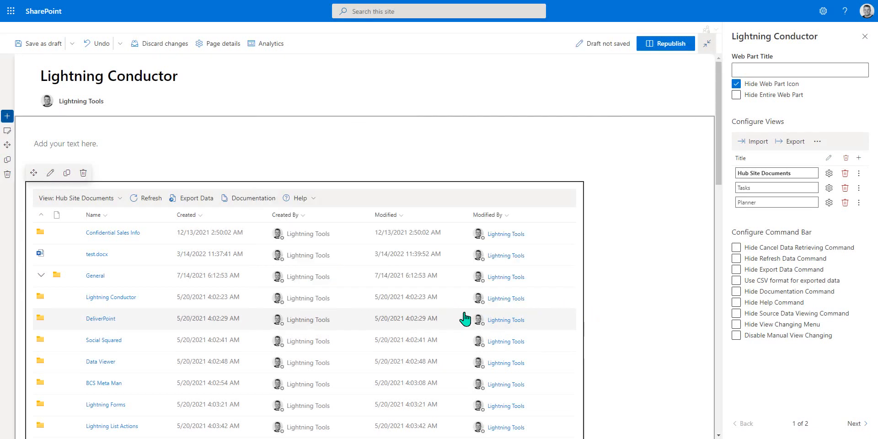
Show the Planner view in the web part, look through its tasks, and return to the Hub Site Documents view
click(110, 199)
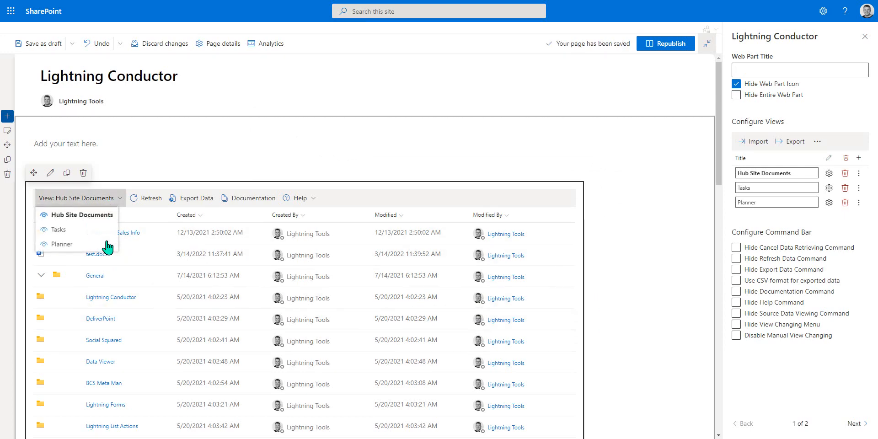
click(105, 244)
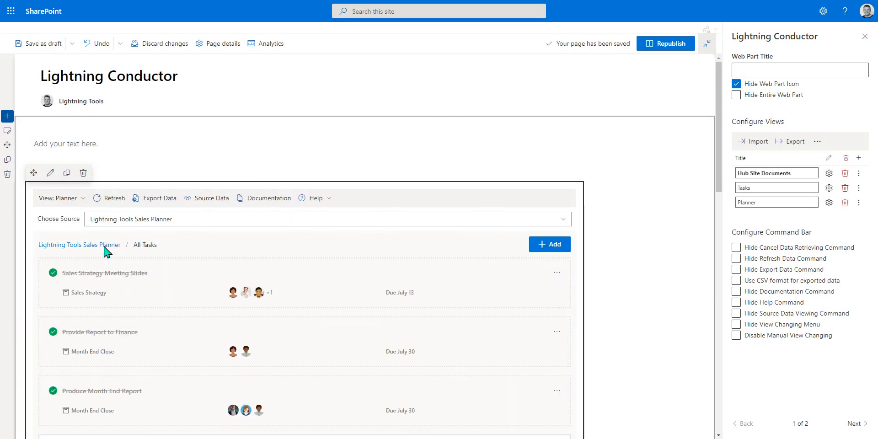
scroll(241, 257, down, 4)
scroll(241, 309, up, 5)
click(64, 199)
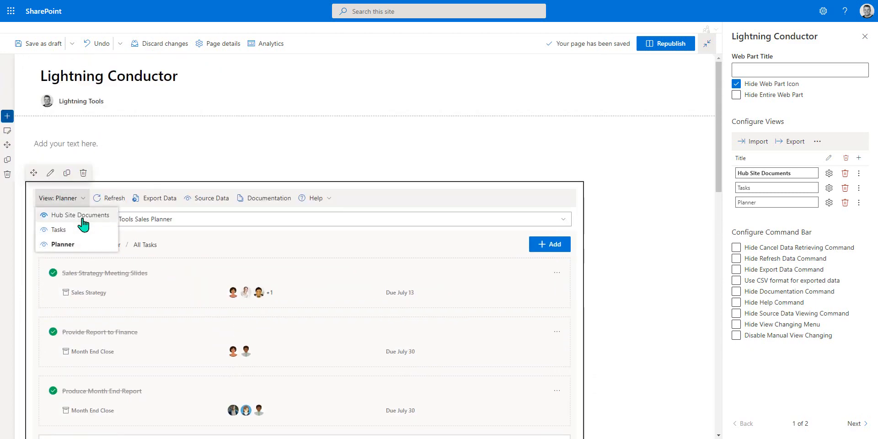
click(81, 218)
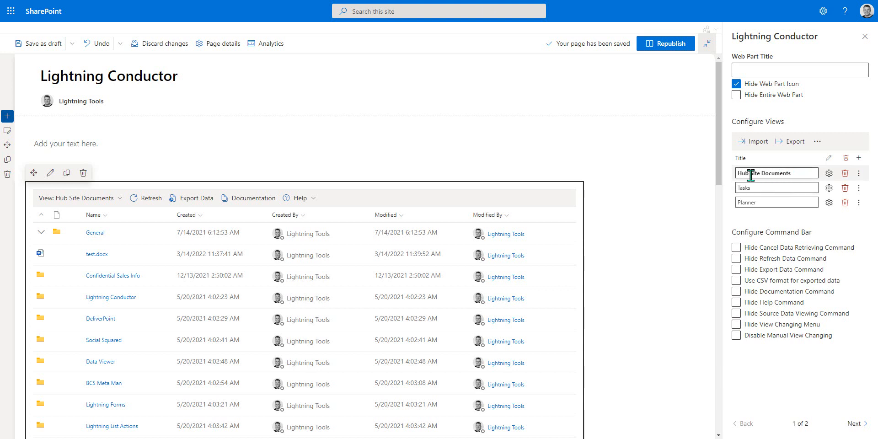
Clone the Hub Site Documents view and rename the copy as Hub Site Documents by Me
click(859, 174)
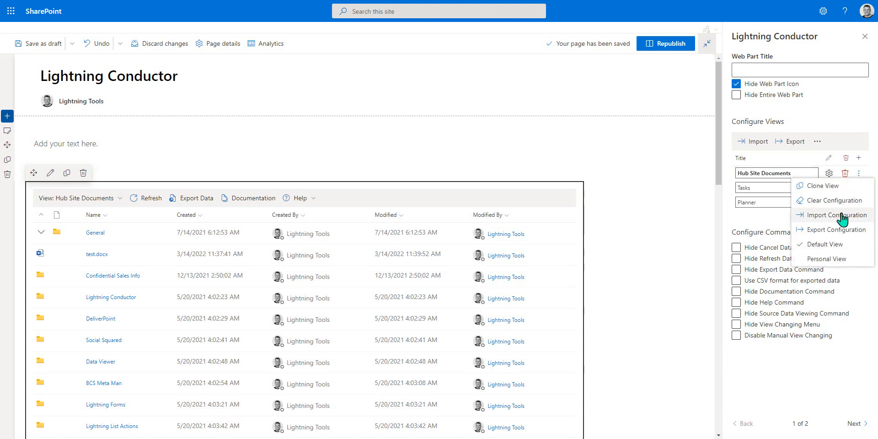
click(836, 186)
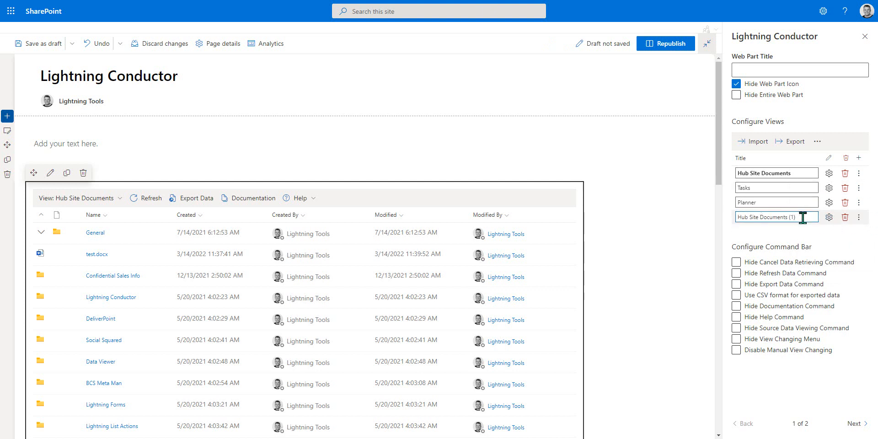
key(BackSpace)
key(BackSpace)
Filter the Hub Site Documents by Me view to items where Created By equals Me, and save the view configuration
click(830, 218)
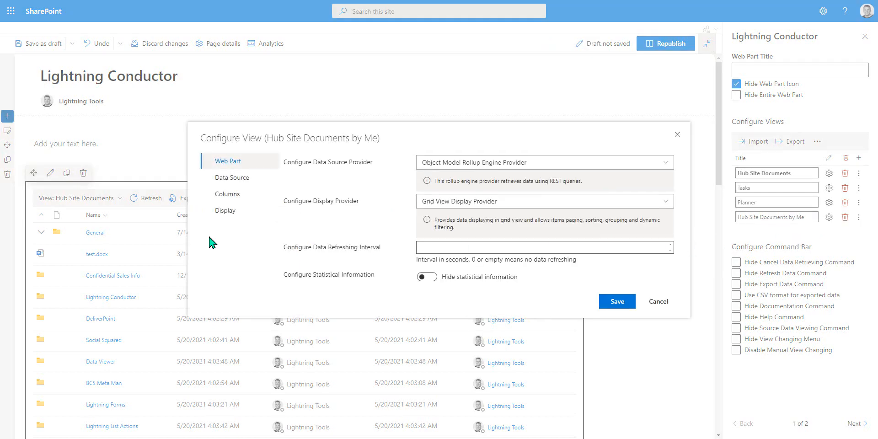
click(227, 195)
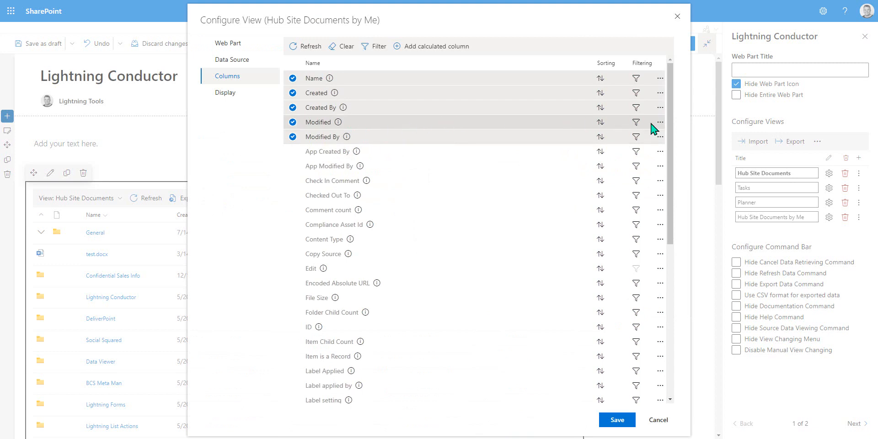
click(636, 122)
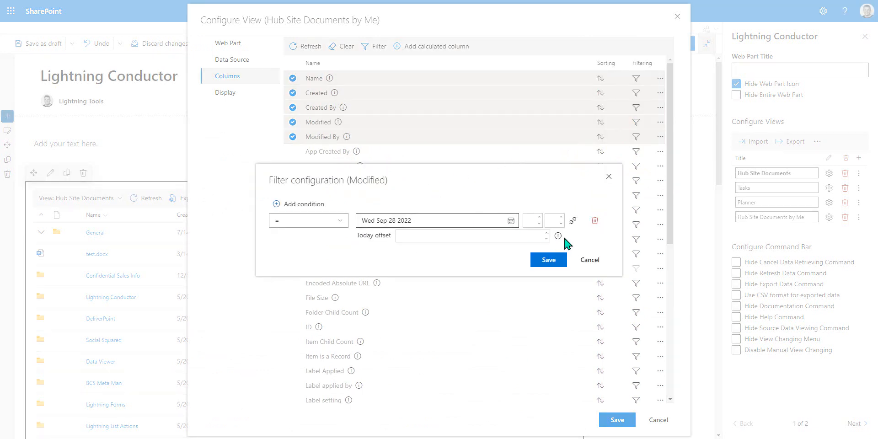
key(Escape)
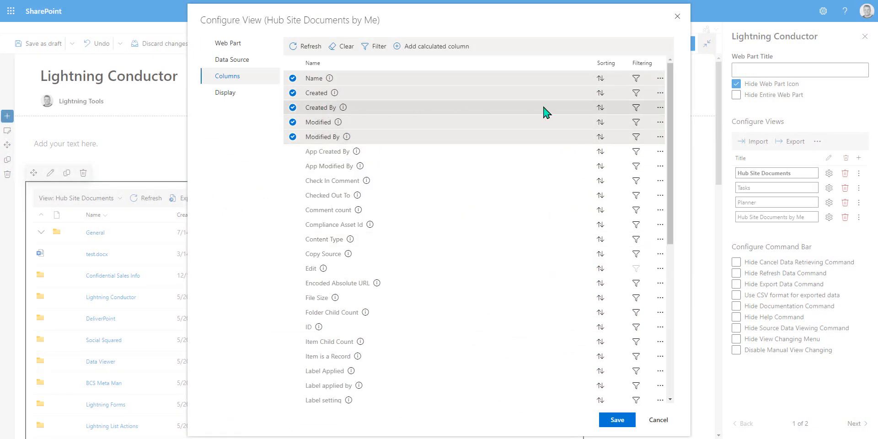
click(635, 108)
click(548, 229)
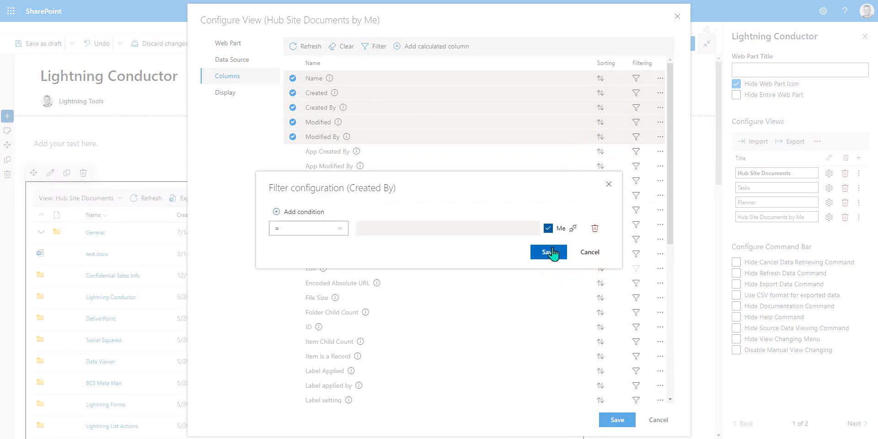
click(553, 252)
click(630, 422)
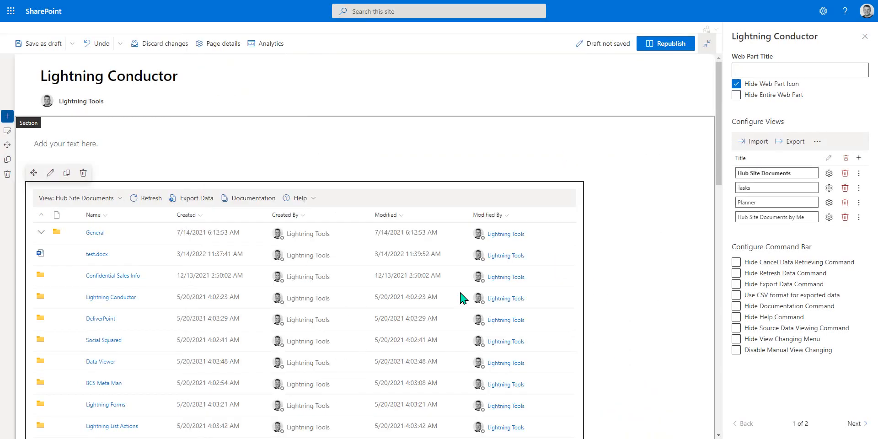
Show the Hub Site Documents by Me view in the web part, and delete that view from the configured views
click(114, 198)
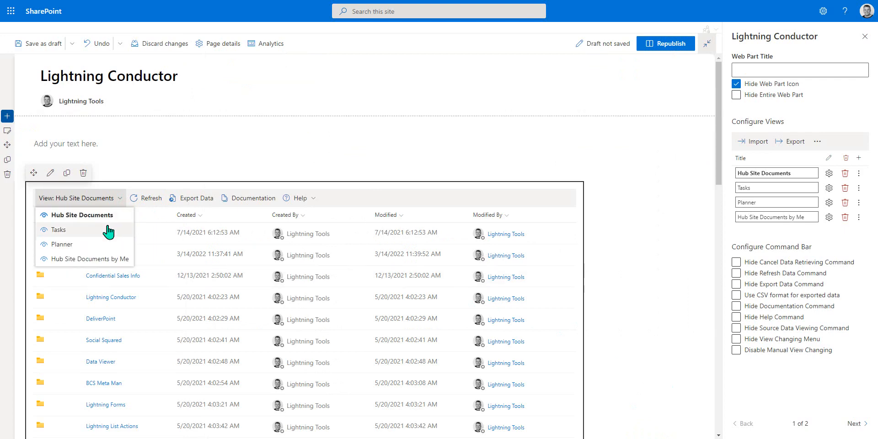
click(120, 257)
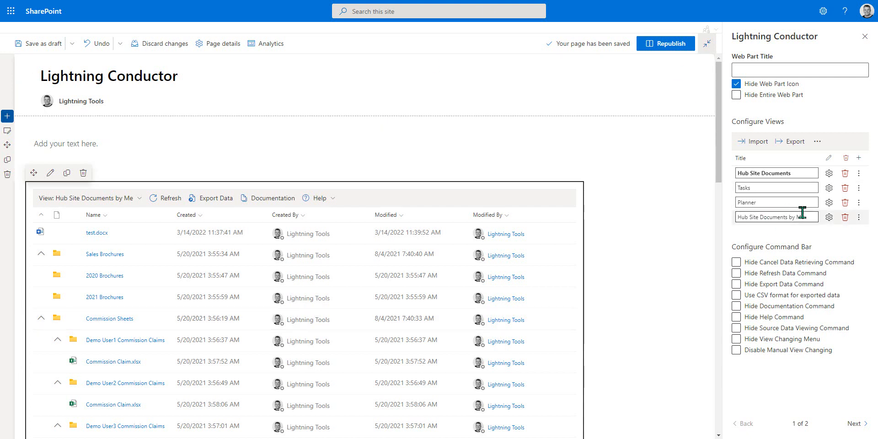
click(846, 218)
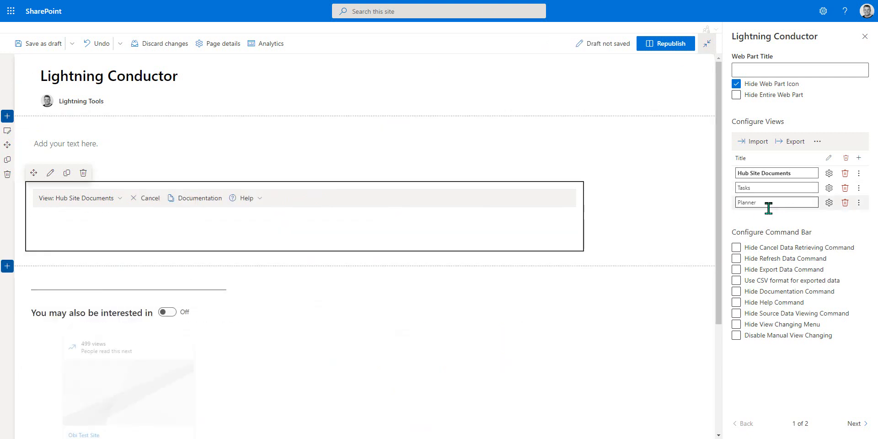